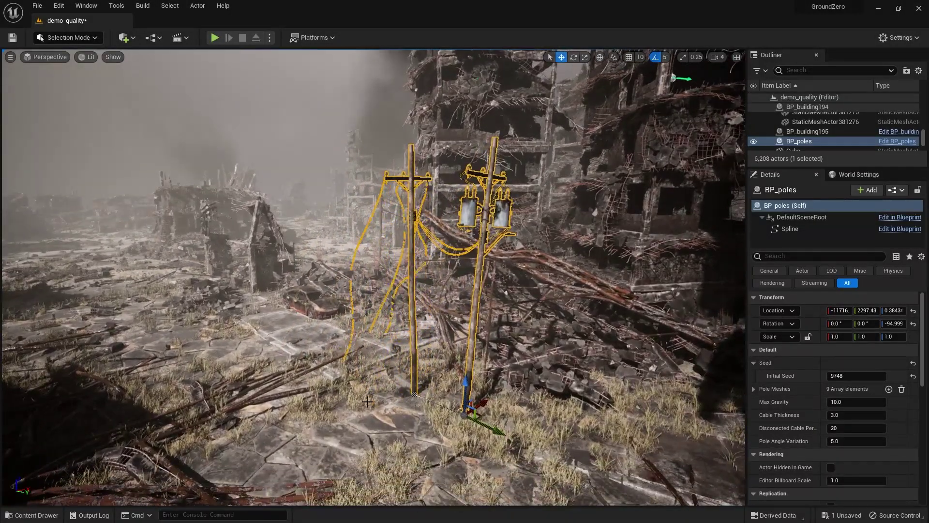
- Set the Pole Angle Variation of the BP_poles actor to 20 in each of the two showcase levels
left_click(418, 393)
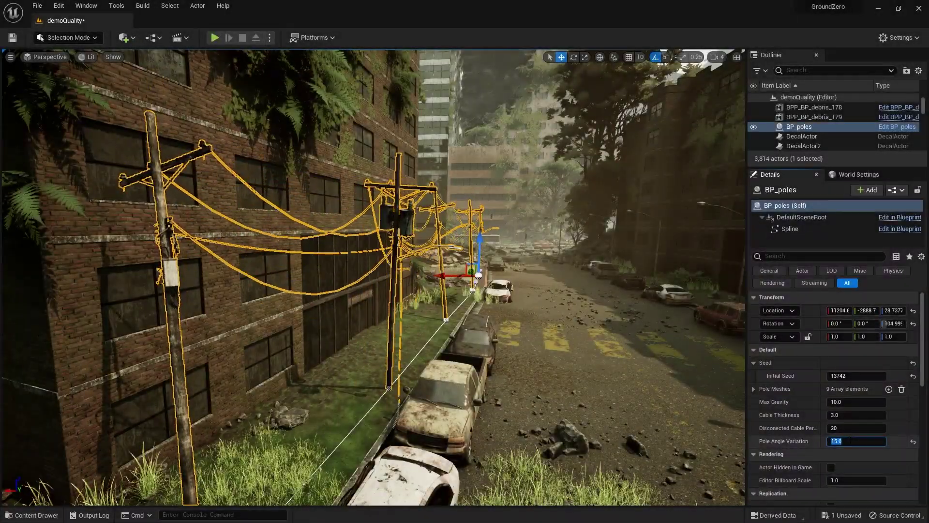
type("20")
key("Return")
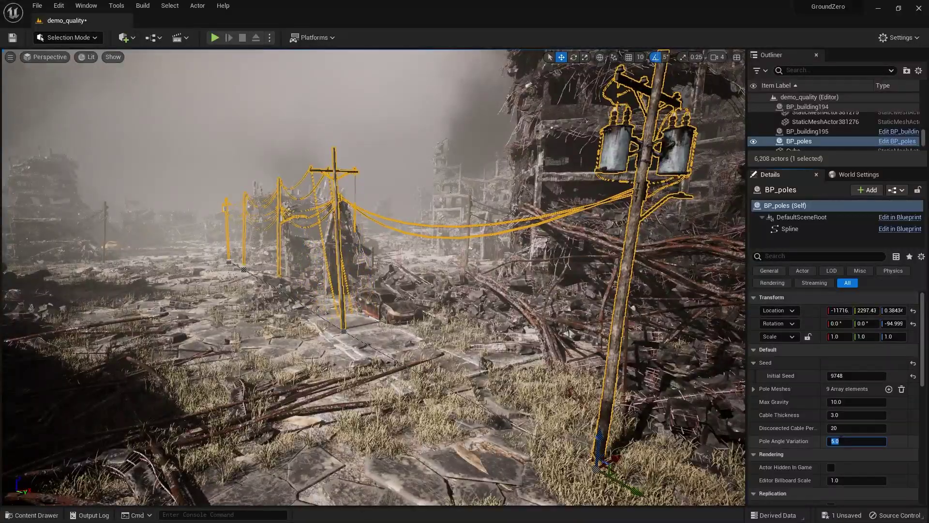
type("20")
key("Return")
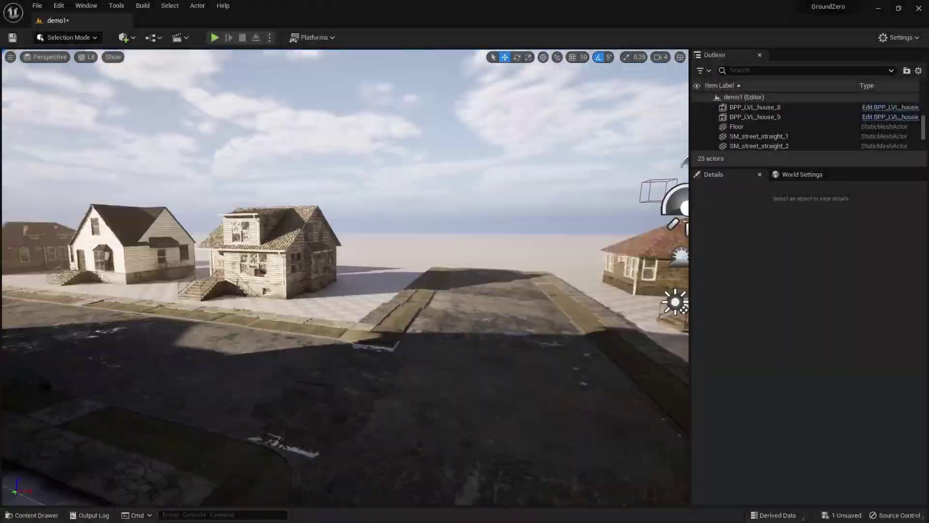
- Place the BP_poles blueprint at the near end of the demo1 sidewalk and rotate it to about -95 degrees around the vertical axis
right_click_drag(345, 277, 334, 218)
mouse_move(110, 446)
right_mouse_down()
mouse_move(203, 453)
mouse_move(164, 465)
mouse_move(110, 446)
right_mouse_up()
left_click(32, 515)
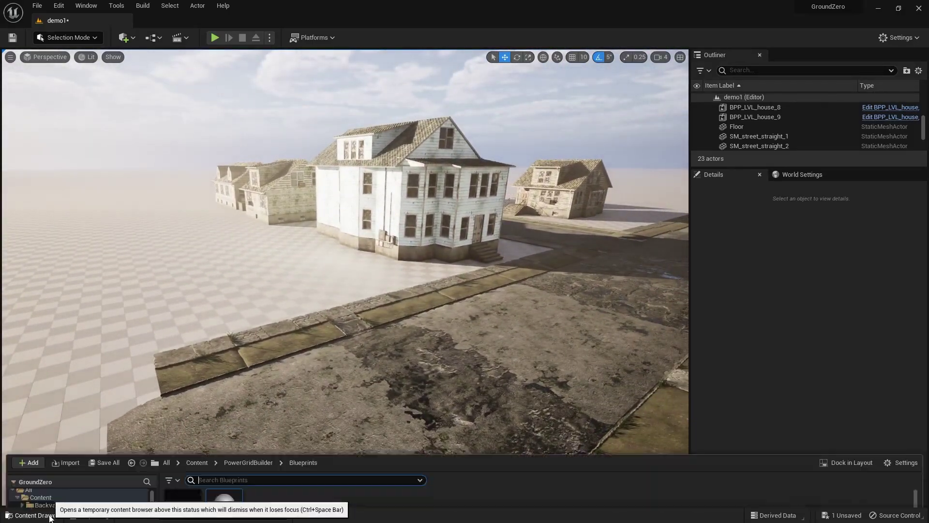
left_click_drag(224, 473, 224, 364)
key("e")
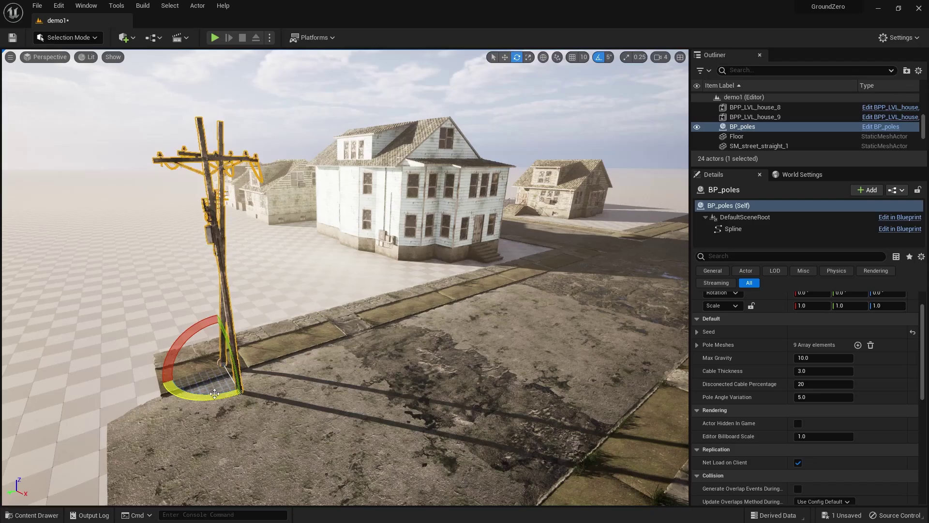
left_click_drag(196, 393, 230, 395)
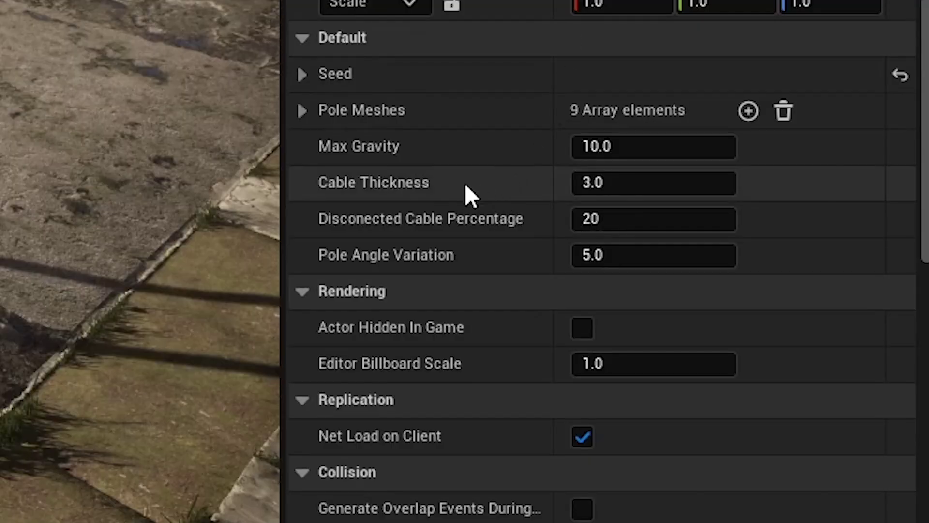
- Move the second spline point of BP_poles along the sidewalk to in front of the white house
scroll(465, 183, "up", 2)
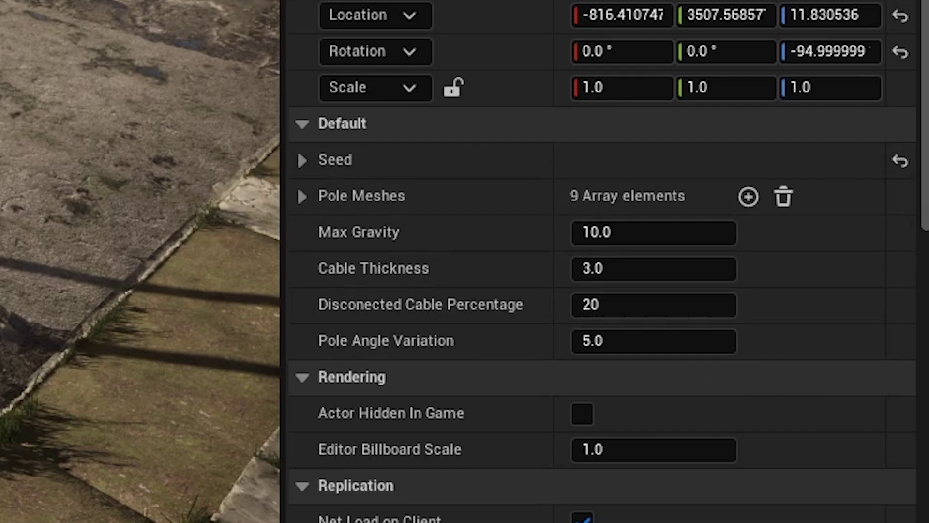
right_click_drag(334, 334, 306, 362)
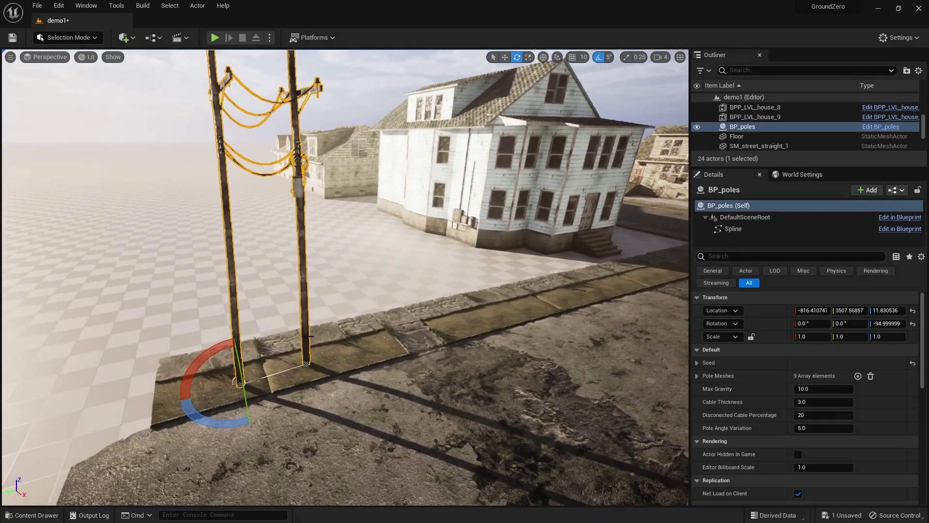
left_click(306, 363)
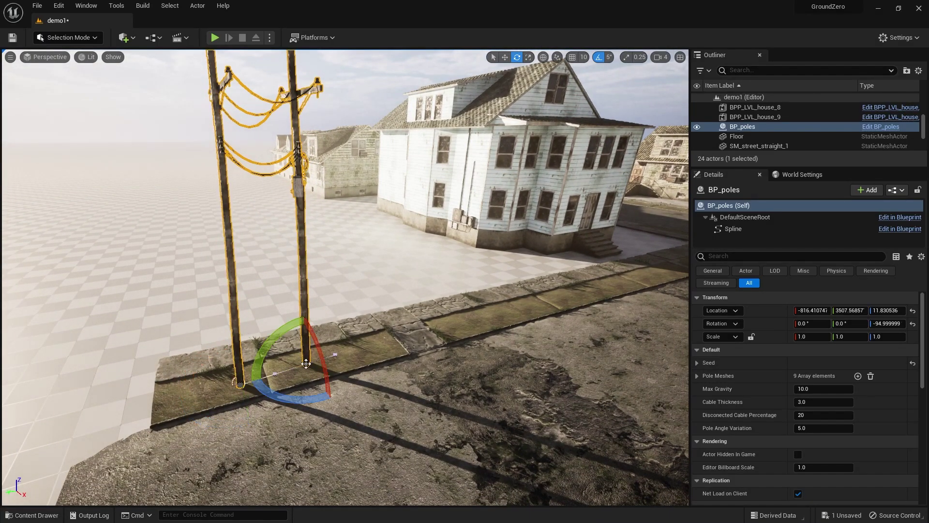
right_click_drag(306, 363, 275, 379)
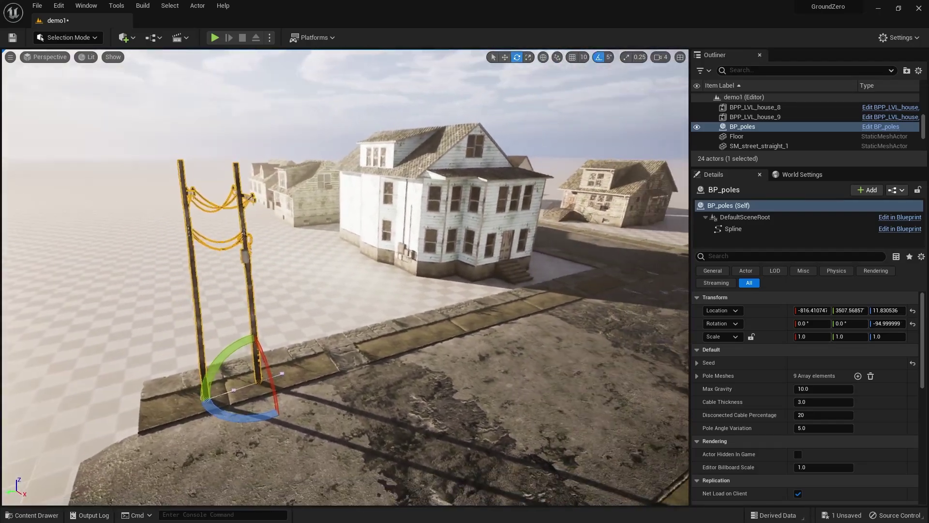
key("w")
left_click_drag(254, 388, 440, 335)
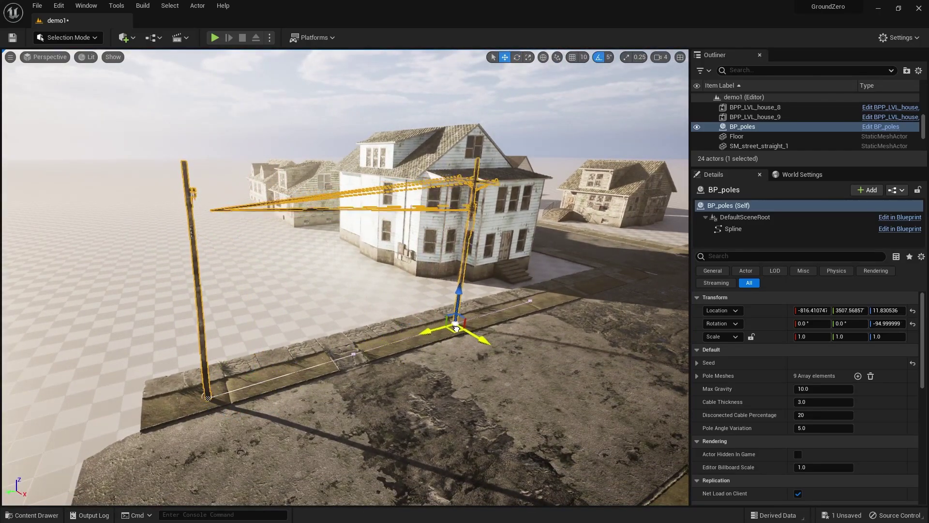
- Extend the pole line with additional spline points along the sidewalk, past the side street and in front of the next house
right_click_drag(441, 335, 310, 330)
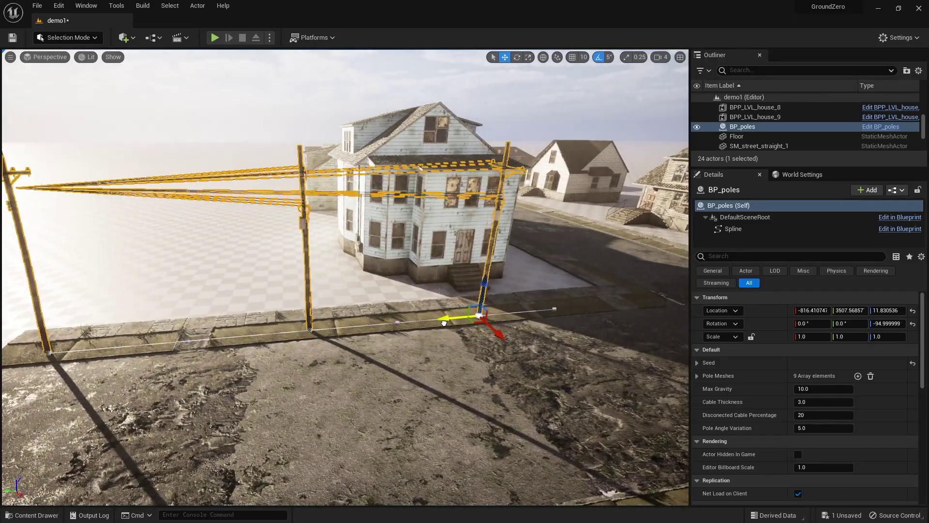
right_click_drag(439, 323, 435, 312)
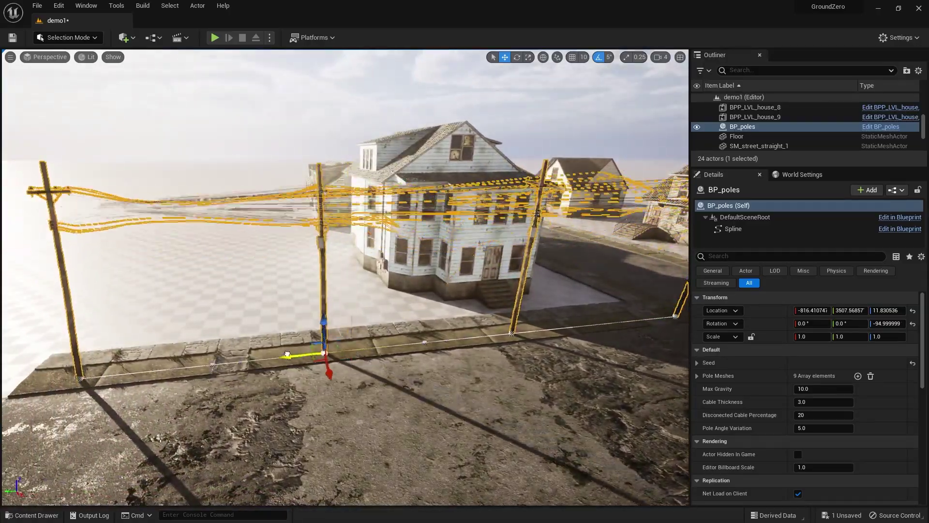
right_click_drag(287, 354, 378, 356)
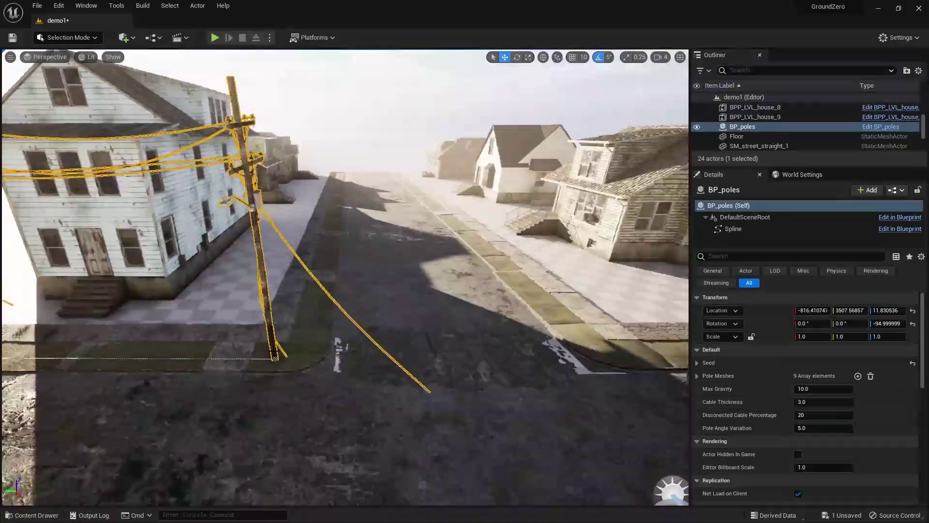
left_click(208, 319)
left_click_drag(177, 301, 390, 344, "alt")
right_click_drag(390, 344, 436, 341)
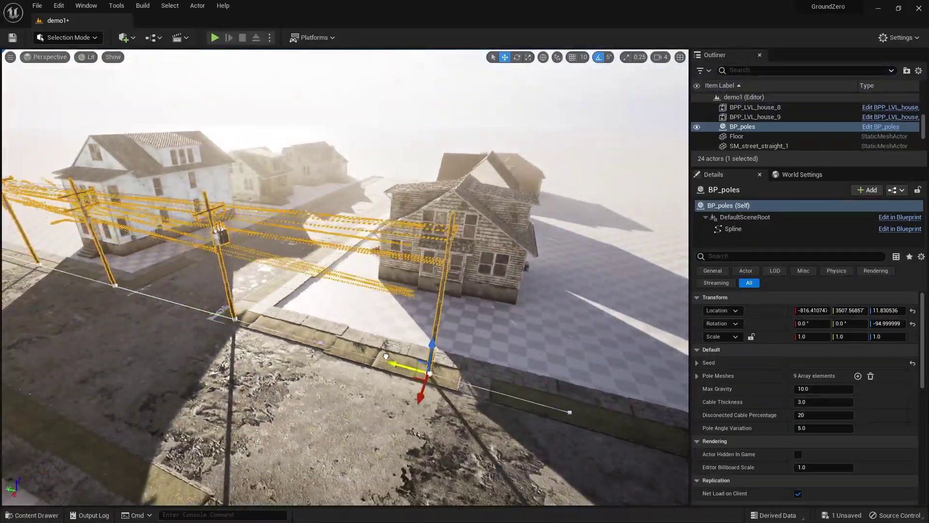
right_click_drag(386, 356, 361, 334)
- Examine the pole line and its hanging cables along the street without the selection outline
left_click(406, 147)
right_click_drag(407, 147, 567, 137)
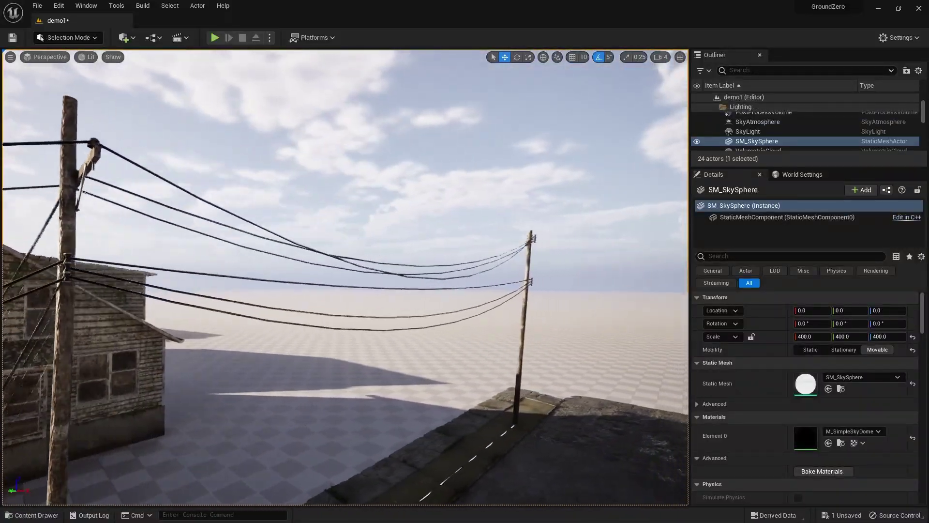
right_click_drag(406, 148, 314, 160)
key("s")
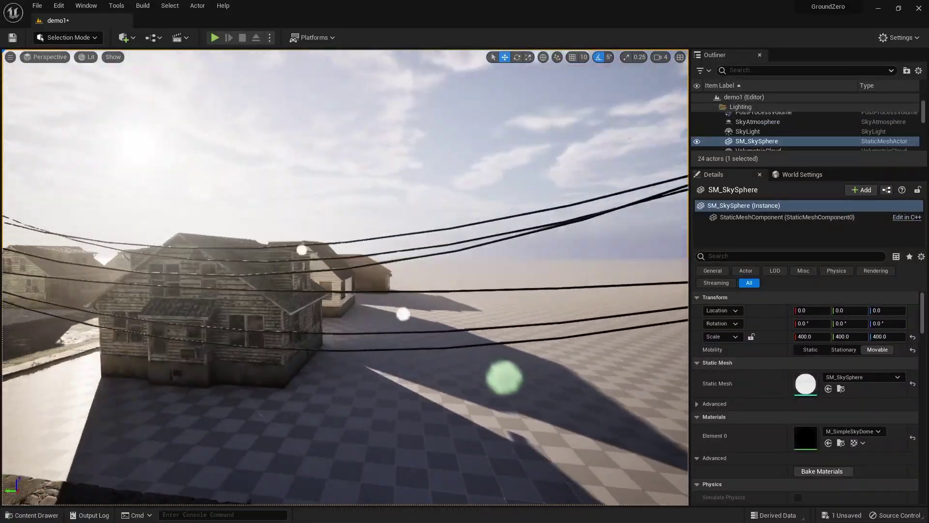
right_click_drag(416, 124, 535, 124)
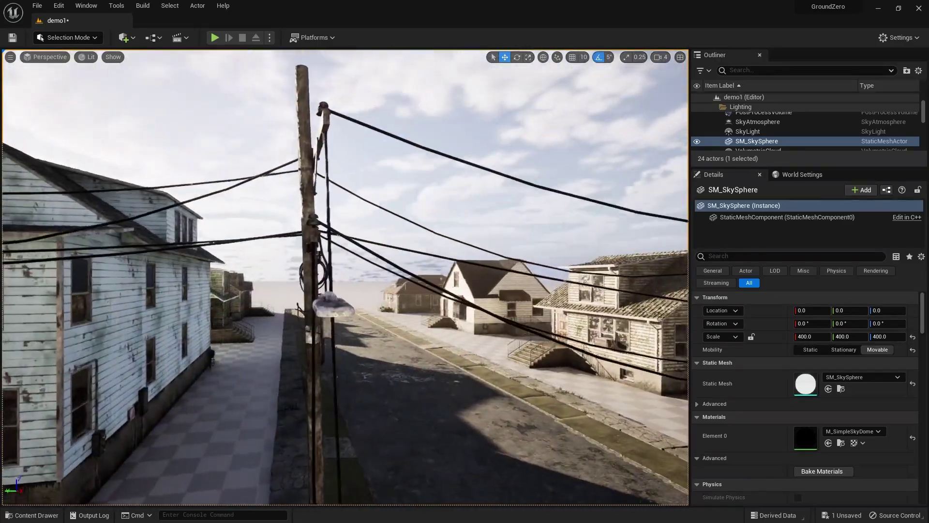
right_click_drag(385, 126, 422, 156)
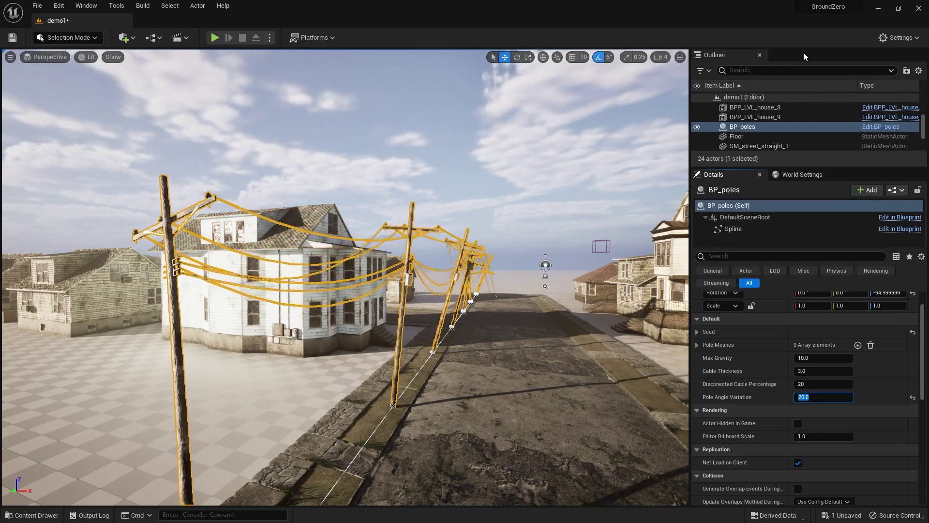
- Set the pole line's Pole Angle Variation to 25 and its Initial Seed to 223
type("5")
key("Return")
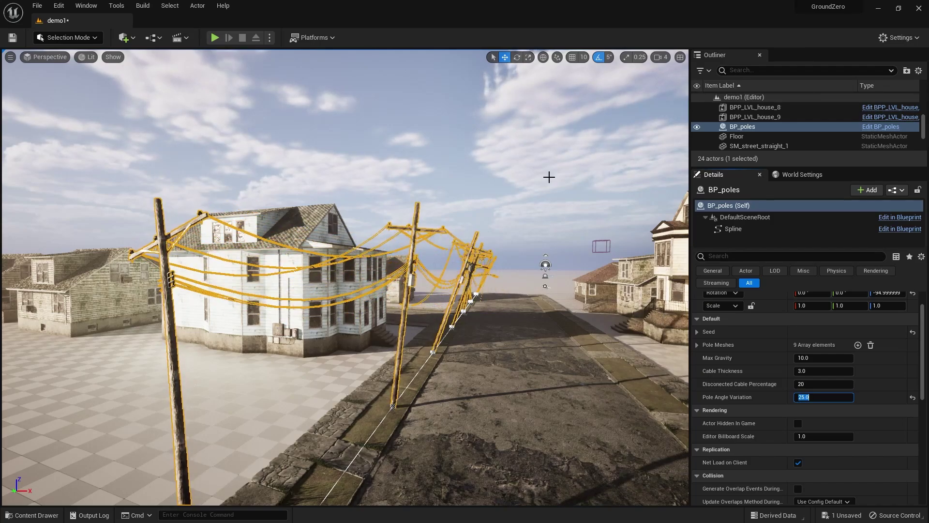
left_click(695, 332)
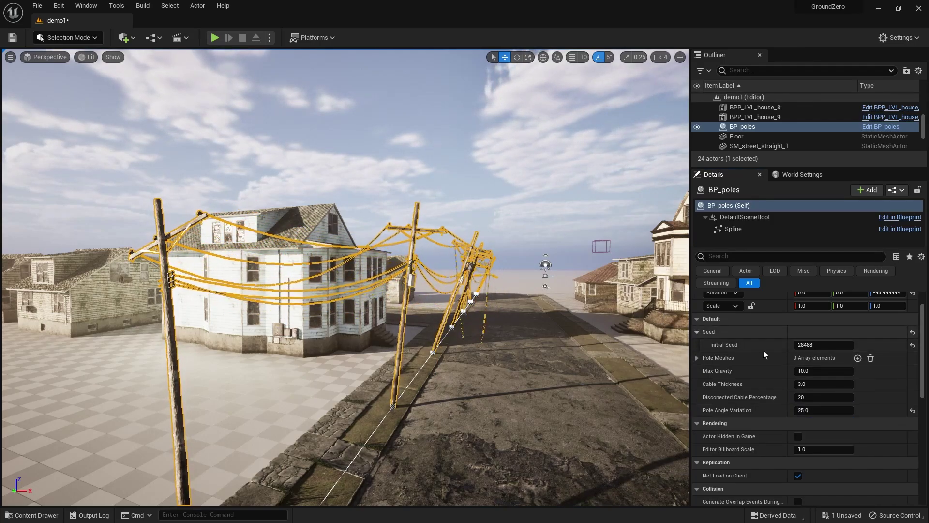
left_click(821, 344)
type("223")
key("Return")
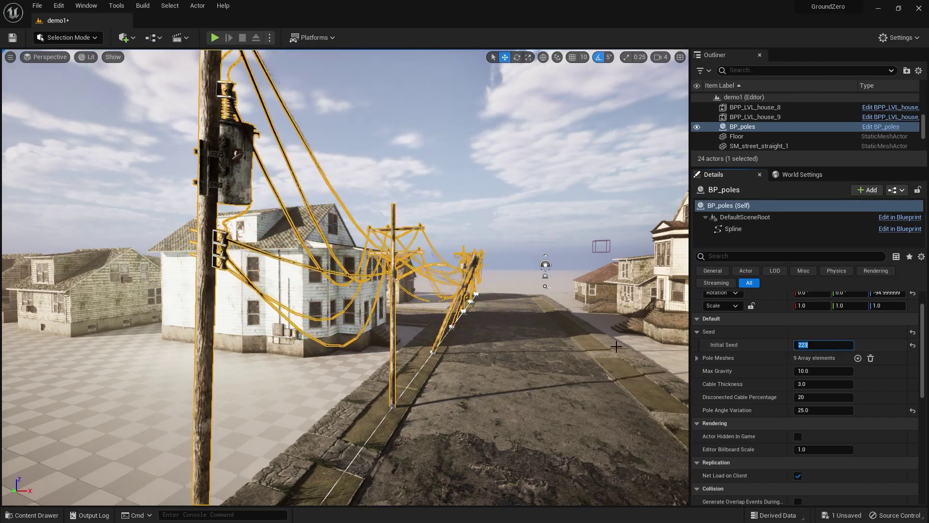
- Try Initial Seed 22132 on the pole line and replace it with 2133
type("22132")
key("Return")
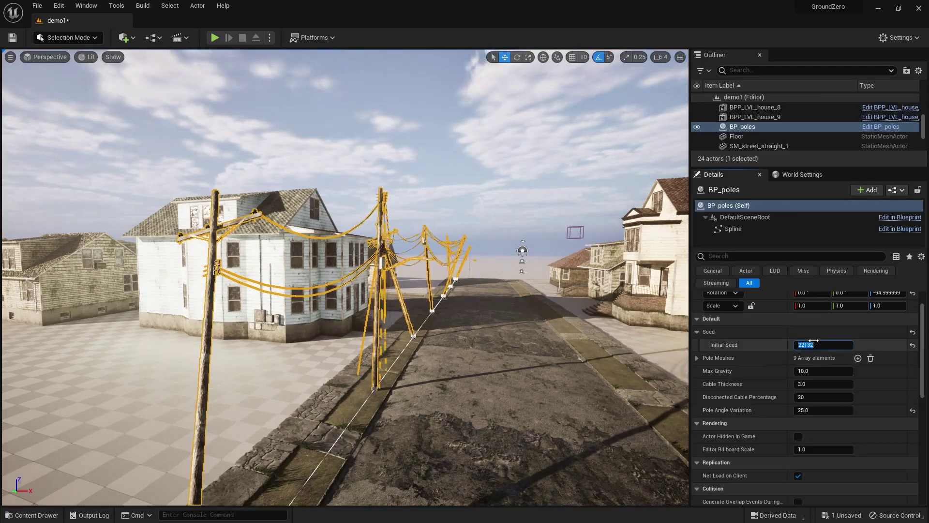
type("2133")
key("Return")
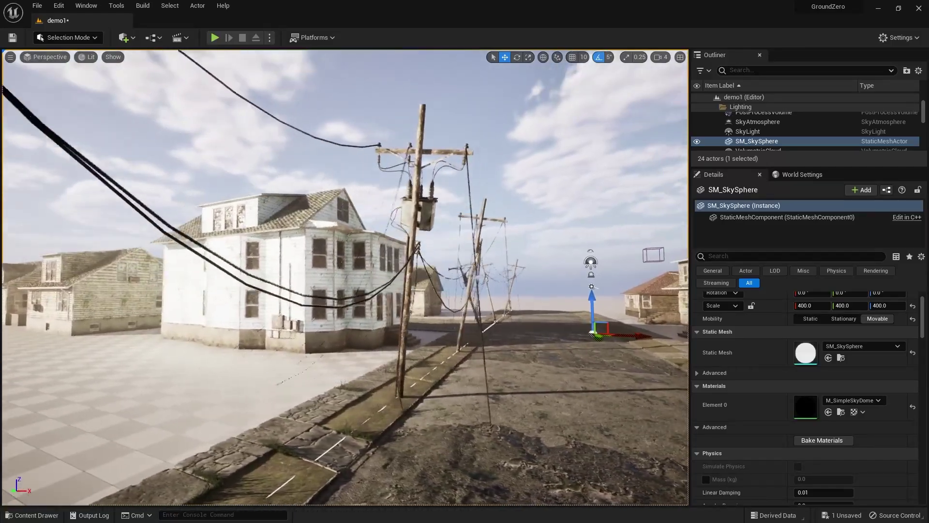
- Examine the randomized leaning poles, transformers and loose cables along the street up close
right_click_drag(345, 277, 426, 312)
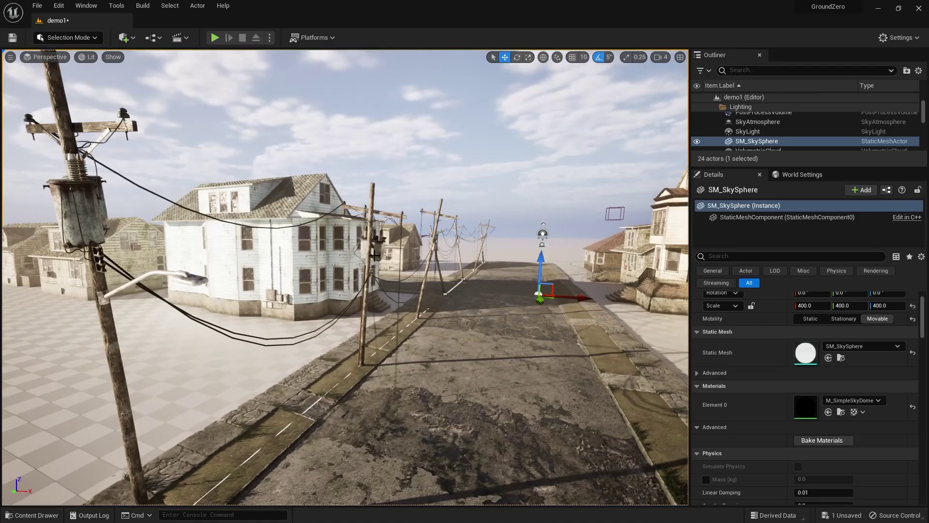
left_click(372, 248)
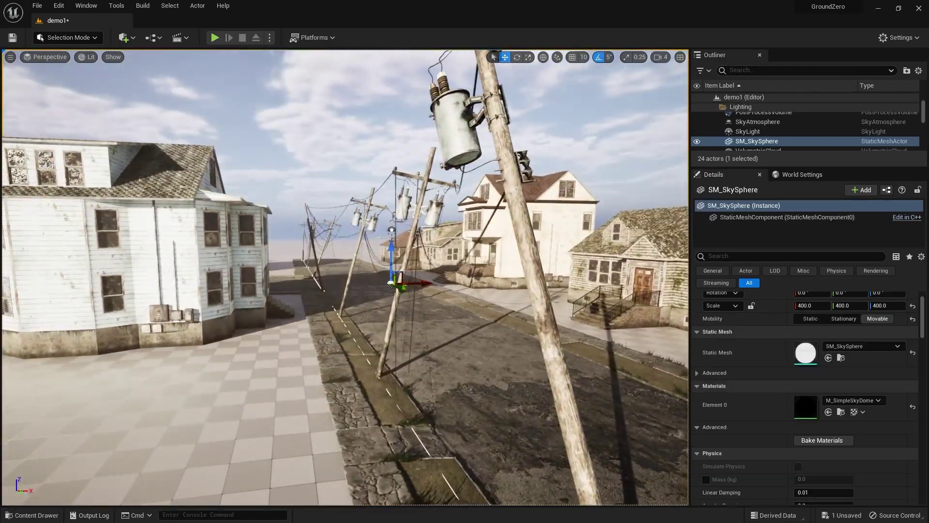
right_click_drag(346, 278, 435, 289)
key("a")
key("w")
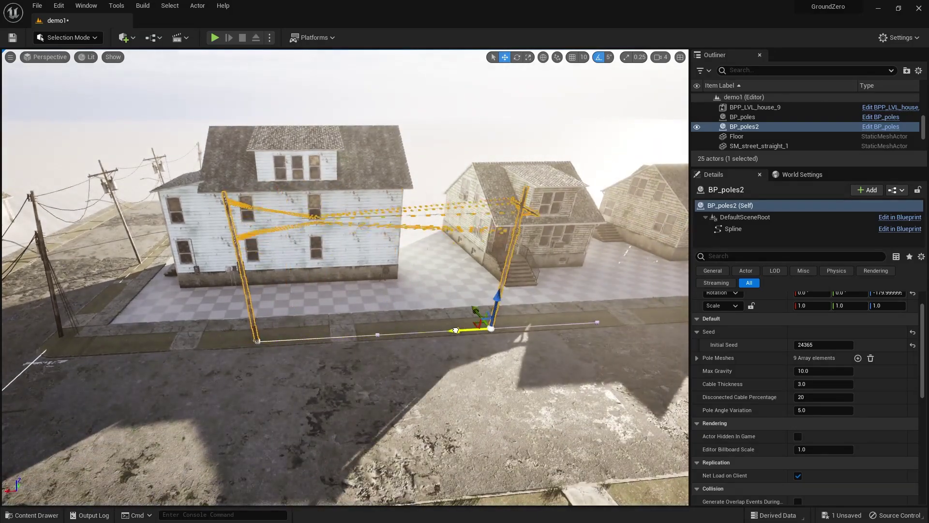
- Extend the BP_poles2 line with additional spline points along the sidewalk, past the houses to the end of the street
right_click_drag(456, 330, 397, 341)
left_click_drag(397, 341, 605, 326, "alt")
right_click_drag(605, 326, 387, 329)
left_click_drag(387, 329, 541, 315, "alt")
right_click_drag(541, 314, 498, 320)
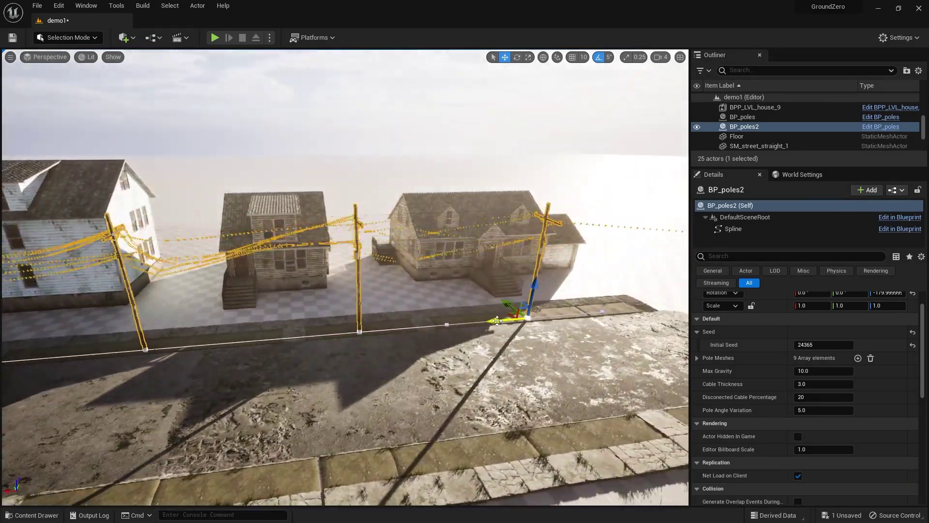
left_click_drag(588, 312, 605, 310, "alt")
mouse_move(414, 322)
right_mouse_down()
mouse_move(343, 319)
mouse_move(413, 321)
right_mouse_up()
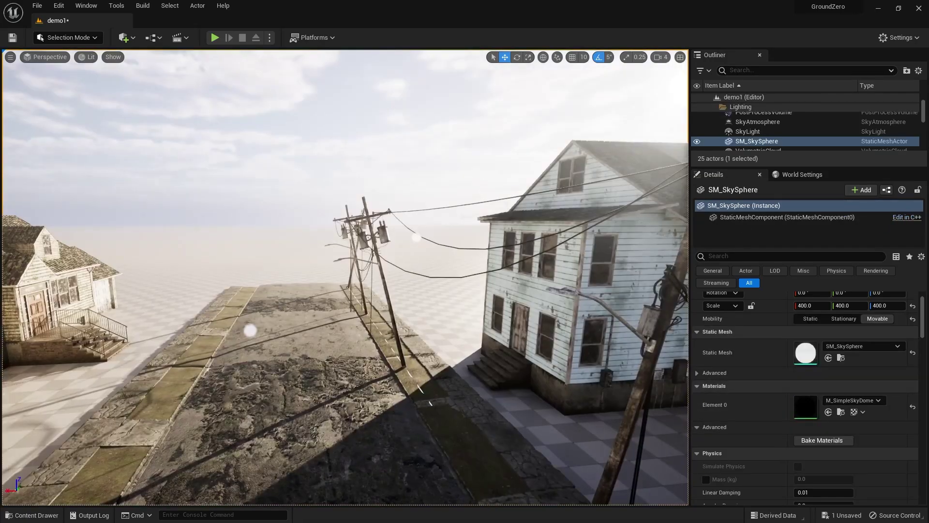
- Place the BP_cable blueprint on the utility pole near the white house and rotate it to about 145 degrees around the vertical axis
right_click_drag(476, 152, 458, 156)
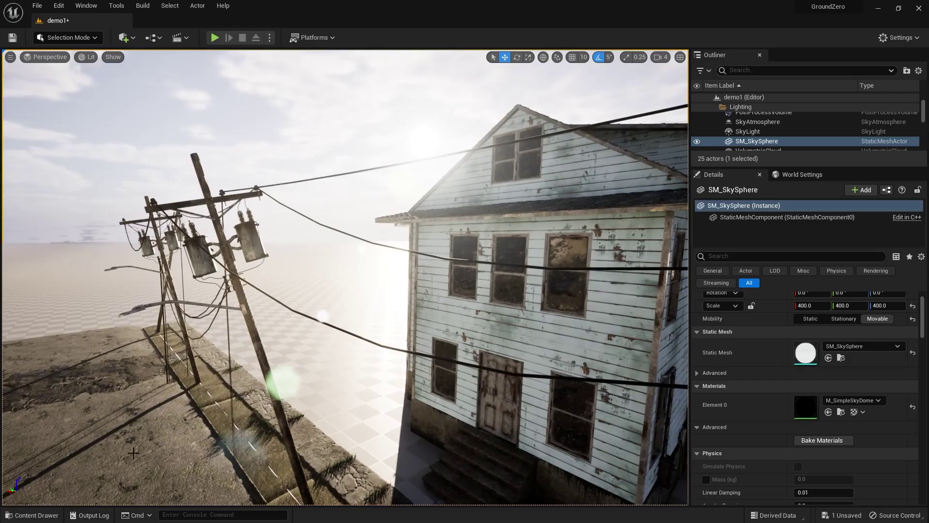
left_click(32, 515)
left_click(192, 440)
left_click_drag(191, 440, 241, 285)
key("f")
key("e")
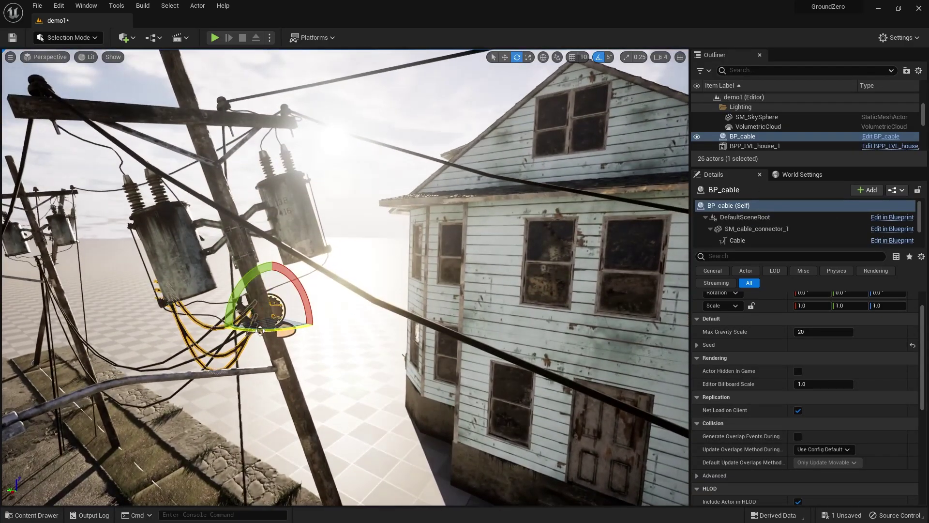
left_click_drag(260, 331, 367, 314)
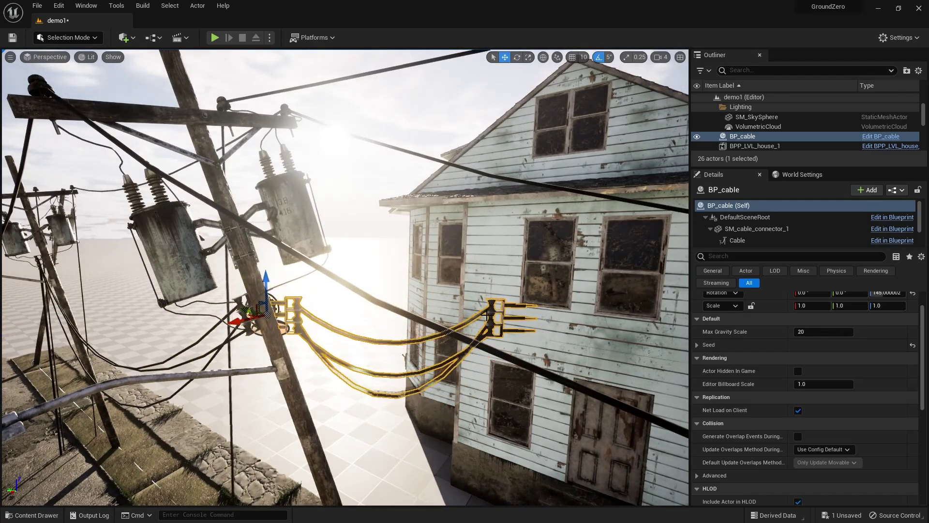
- Move the cable's SM_cable_connector_2 from beside the pole onto the corner of the white house's wall
double_click(491, 319)
right_click_drag(491, 319, 514, 382)
left_click_drag(293, 242, 526, 330)
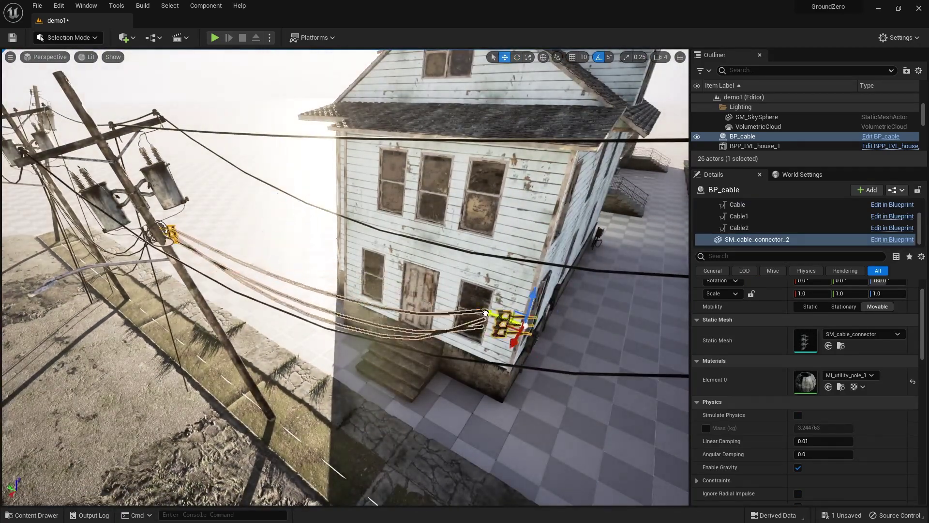
right_click_drag(526, 330, 435, 334)
left_click_drag(94, 279, 459, 212)
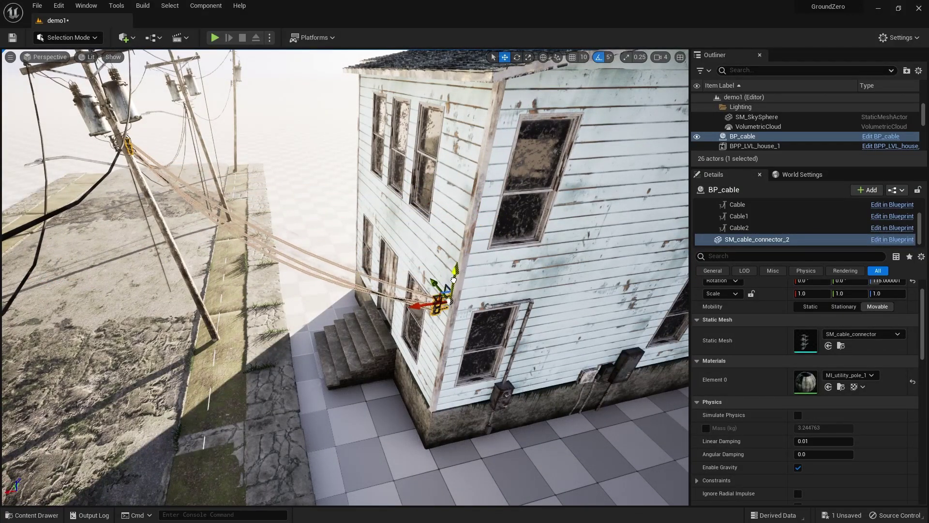
- Place a second BP_cable on the same utility pole and rotate it so its cables run across the street
right_click_drag(425, 310, 411, 290)
left_click(32, 515)
left_click_drag(310, 416, 446, 302)
right_click_drag(446, 302, 417, 310)
key("e")
left_click_drag(375, 308, 295, 301)
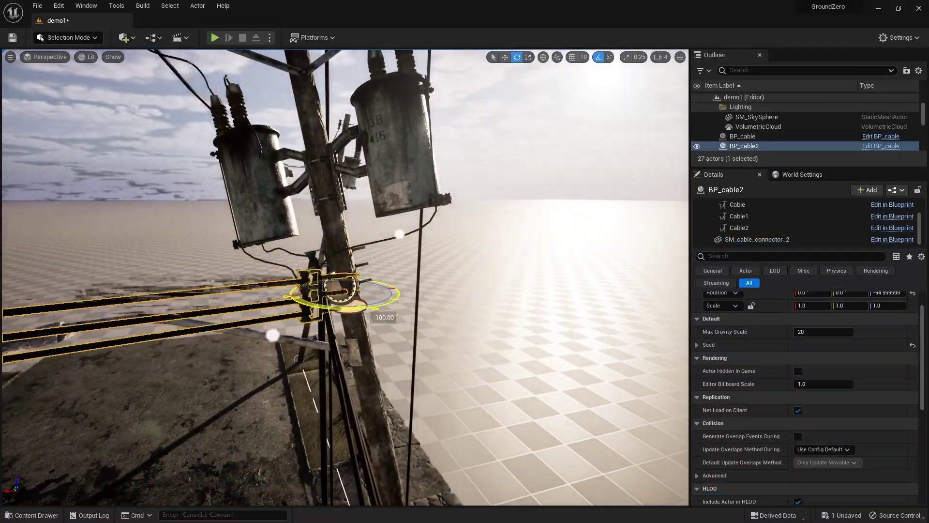
- Finish rotating the second cable across the street and move its SM_cable_connector_2 onto the shingled roof of the opposite house
left_click_drag(339, 281, 342, 283)
right_click_drag(341, 282, 368, 300)
left_click(432, 299)
right_click_drag(431, 299, 387, 320)
left_click_drag(614, 274, 190, 182)
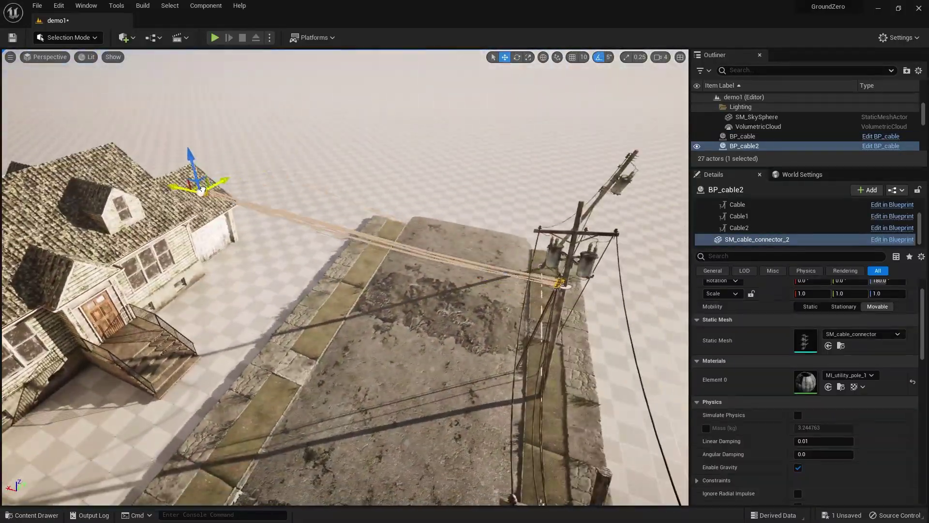
right_click_drag(190, 183, 145, 145)
right_click_drag(517, 298, 547, 322)
key("f")
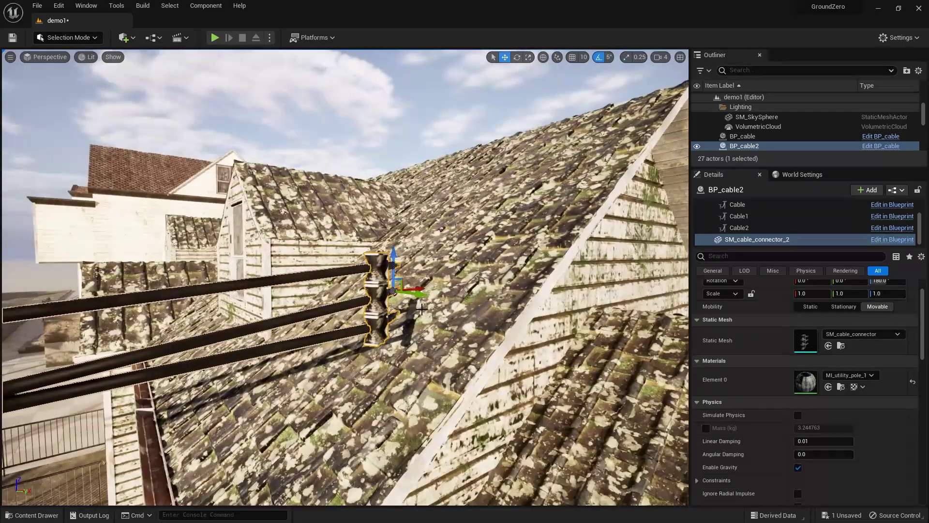
- Replace the static mesh of the connector on the shingled roof with SM_cable_connector_3 and deselect the cable
left_click(28, 516)
left_click(264, 451)
left_click(828, 346)
right_click_drag(436, 242, 349, 271)
left_click(368, 126)
right_click_drag(368, 126, 339, 135)
right_click_drag(339, 271, 368, 271)
- Place another BP_cable on the leaning utility pole beside the street and rotate it toward the white house on the opposite side
left_click(32, 515)
left_click(52, 439)
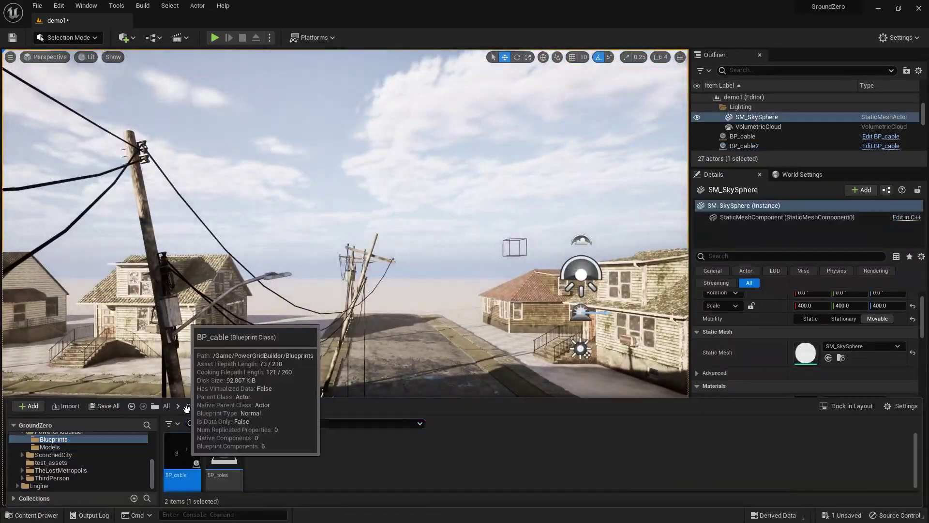
left_click_drag(180, 455, 169, 278)
key("e")
left_click_drag(169, 290, 209, 290)
right_click_drag(242, 271, 218, 261)
- Move that cable's SM_cable_connector_2 across the street onto the side wall of the white house
key("w")
double_click(317, 322)
right_click_drag(317, 322, 339, 358)
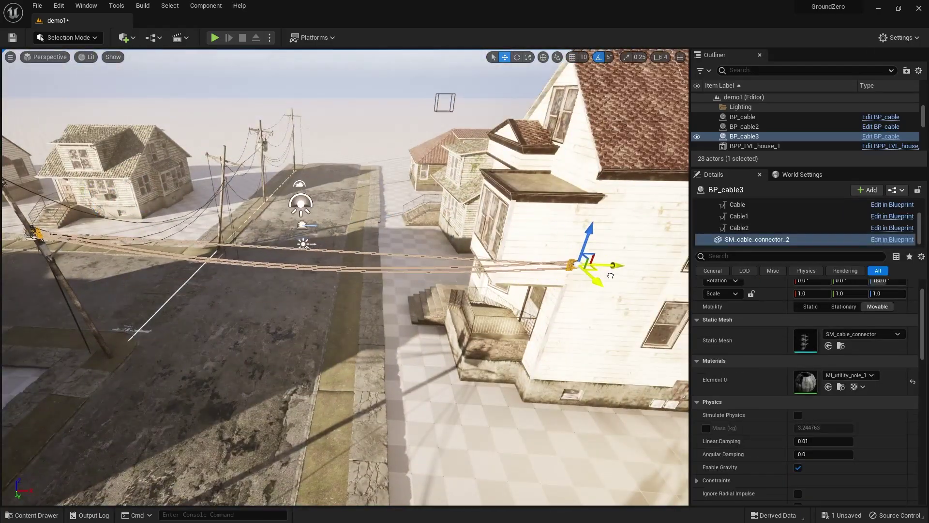
key("f")
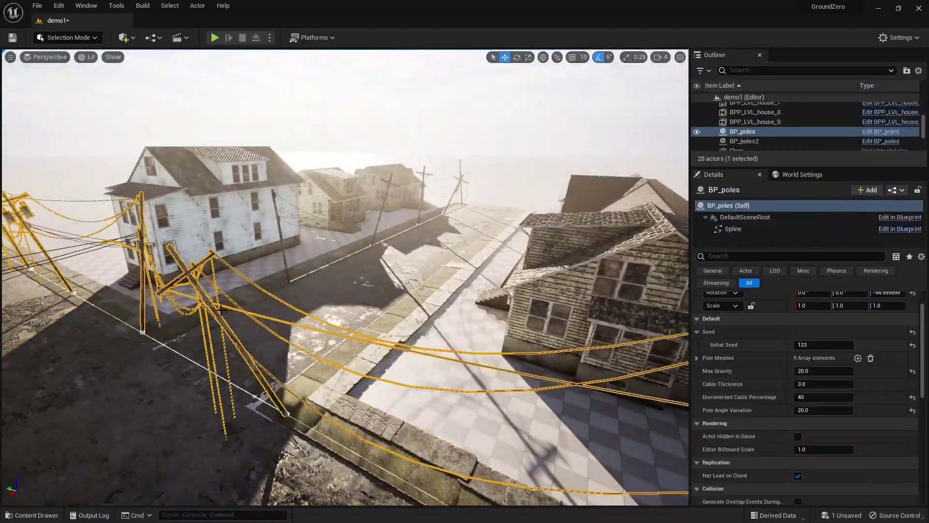
- Place a BP_cable on the leaning crossarm pole at the street corner and rotate it toward the weathered wooden house
right_click_drag(221, 310, 252, 290)
left_click(32, 515)
left_click_drag(179, 453, 212, 310)
key("e")
left_click_drag(197, 334, 213, 317)
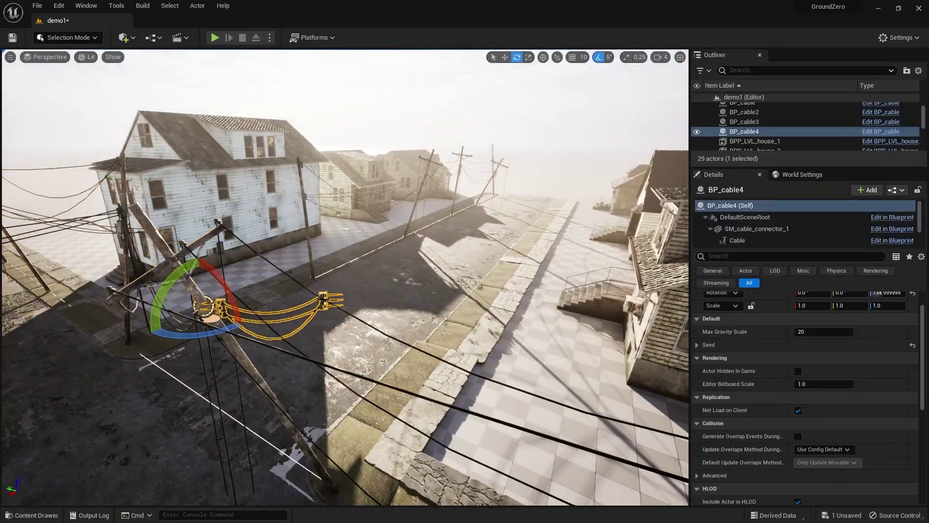
- Move the corner cable's SM_cable_connector_2 onto the roof edge of the weathered wooden house
double_click(334, 303)
key("w")
left_click_drag(135, 312, 350, 320)
- Replace the static mesh of the connector on the wooden house's roof edge with SM_cable_connector_3
left_click(32, 515)
left_click(46, 446)
left_click_drag(253, 454, 806, 340)
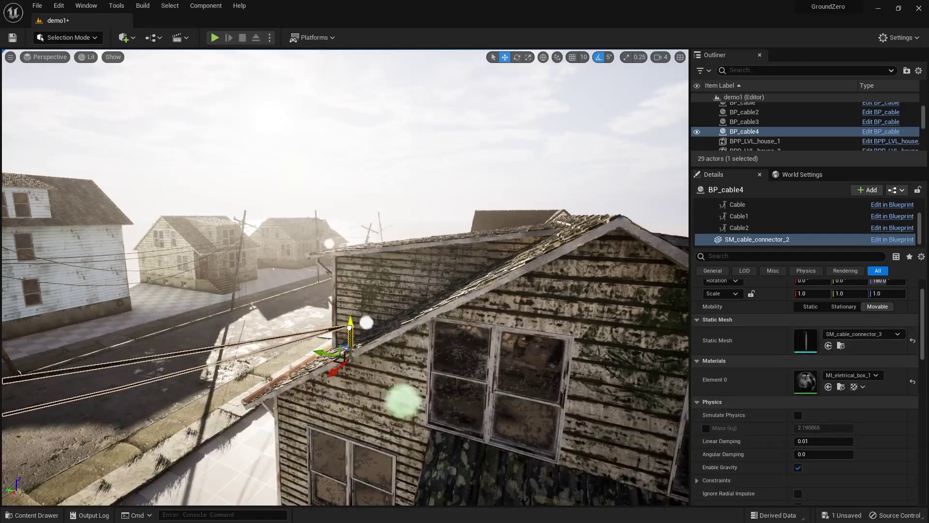
right_click_drag(452, 349, 387, 356)
- Select the whole cable actor attached to the wooden house and set its Max Gravity Scale to 40
left_click(396, 289)
left_click(730, 205)
left_click(823, 363)
type("40")
key("Return")
- Place a BP_cable on the next crossarm pole and rotate it to about 165 degrees around the vertical axis
right_click_drag(387, 290, 484, 286)
left_click(32, 515)
left_click_drag(182, 453, 193, 259)
key("e")
left_click_drag(194, 271, 218, 266)
right_click_drag(291, 271, 271, 310)
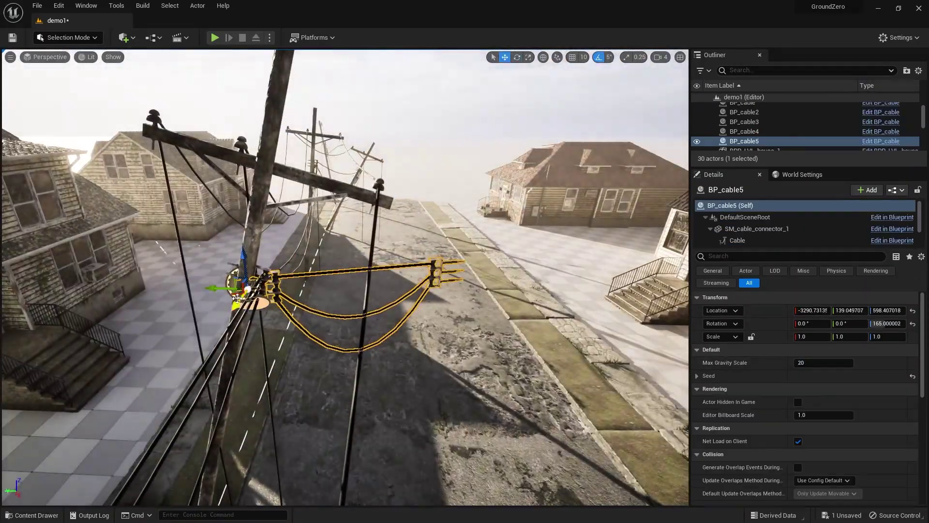
- Move this cable's SM_cable_connector_2 from beside the pole across the street to the dark-roofed house
double_click(442, 269)
key("w")
left_click_drag(172, 301, 358, 258)
right_click_drag(358, 271, 387, 262)
- Change the connector at the dark-roofed house to the SM_cable_connector_3 mesh and adjust its position on the roof
left_click(32, 515)
left_click(46, 447)
left_click_drag(262, 450, 805, 371)
left_click_drag(380, 222, 380, 357)
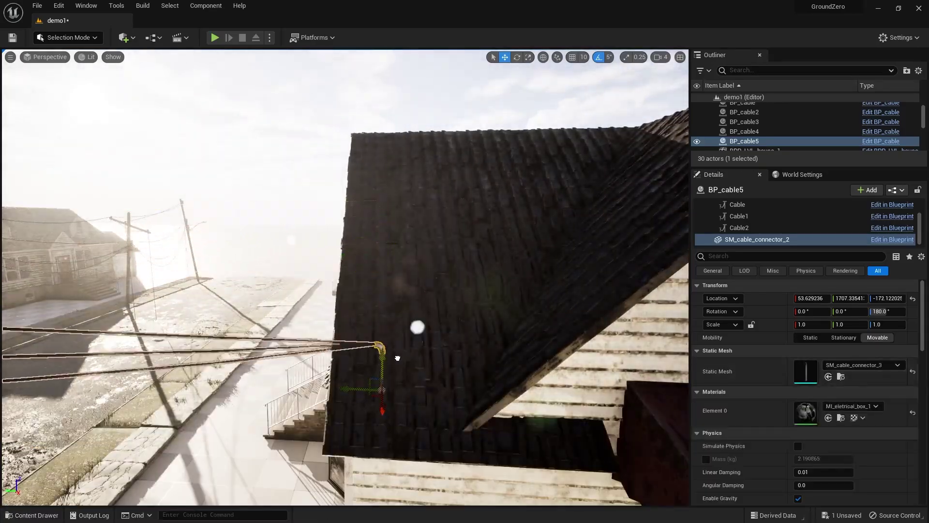
- Place a BP_cable on the crossarm pole near the street's end and rotate it to about -175 degrees around the vertical axis
right_click_drag(387, 290, 290, 290)
left_click(32, 515)
left_click(53, 440)
left_click_drag(182, 453, 245, 329)
key("e")
left_click_drag(271, 332, 179, 326)
key("w")
right_click_drag(290, 290, 276, 310)
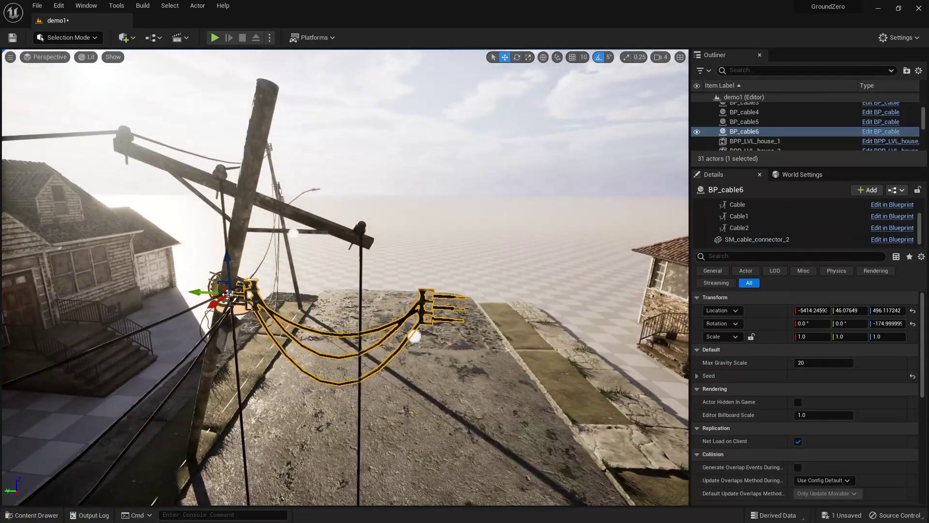
- Move its SM_cable_connector_2 across to the red-roofed house, fine-tune the position there, and deselect the cable
left_click(757, 240)
left_click_drag(420, 305, 544, 253)
right_click_drag(368, 271, 435, 291)
left_click_drag(397, 329, 412, 320)
right_click_drag(416, 291, 329, 290)
left_click(334, 285)
left_click(435, 159)
right_click_drag(436, 193, 554, 282)
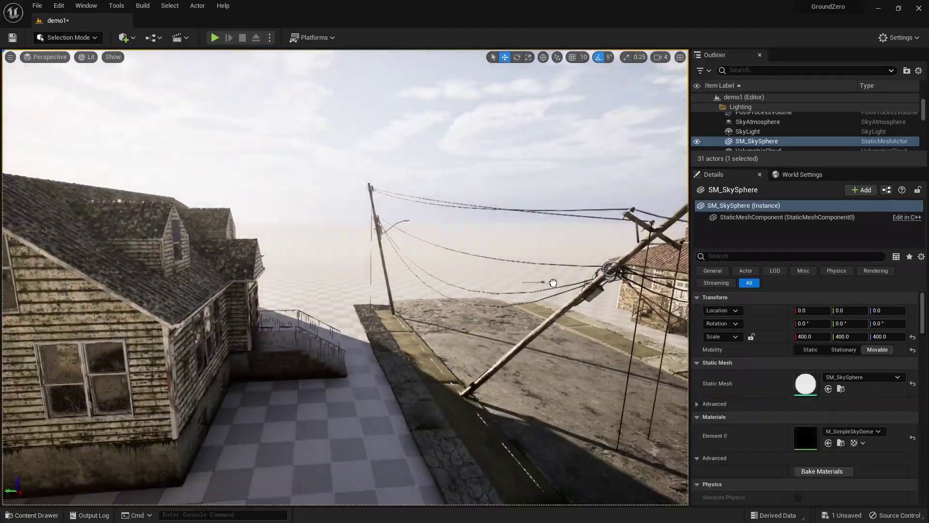
- Place a BP_cable on the strongly leaning pole and move its second connector to the shingled house beside the sidewalk
left_click(32, 515)
left_click_drag(182, 453, 612, 276)
left_click(534, 276)
left_click_drag(503, 277, 124, 242)
- Give the connector at the house beside the sidewalk the SM_cable_connector_3 static mesh
left_click(32, 515)
left_click(49, 446)
left_click_drag(264, 453, 806, 375)
right_click_drag(368, 271, 435, 281)
- Duplicate the cable to another pole and position the copy's SM_cable_connector_2 on the adjacent house's roof
left_click(527, 262)
left_click_drag(622, 263, 425, 319, "alt")
right_click_drag(426, 319, 455, 310)
mouse_move(465, 267)
left_mouse_down()
mouse_move(432, 266)
mouse_move(446, 266)
left_mouse_up()
right_click_drag(426, 242, 310, 232)
left_click(574, 257)
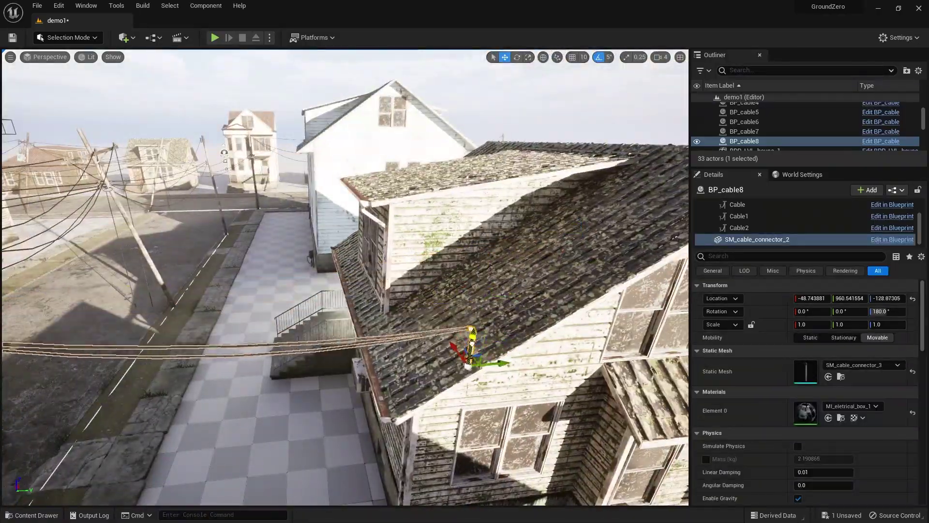
left_click_drag(454, 346, 448, 338)
- Move the SM_cable_connector_2 of the cable on the transformer pole across the street onto the roof of the shingled house
right_click_drag(448, 339, 436, 300)
left_click(347, 247)
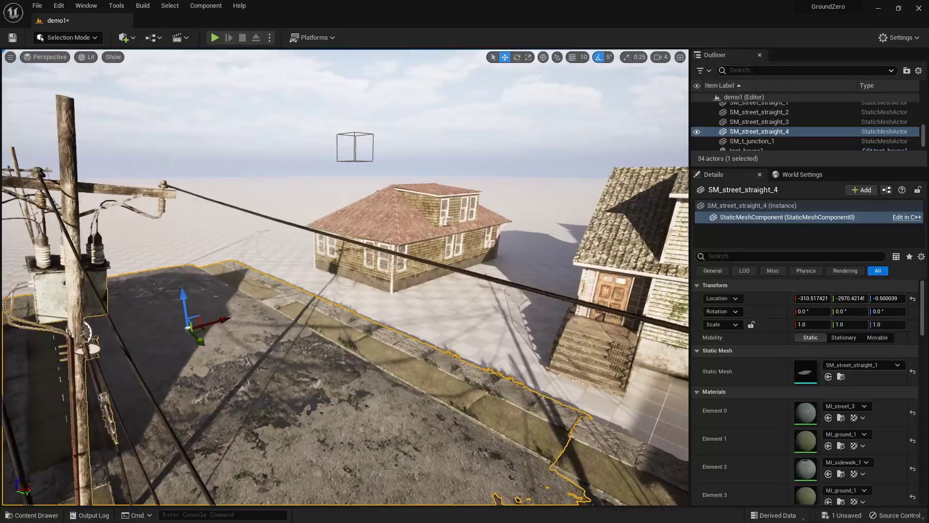
right_click_drag(193, 395, 197, 397)
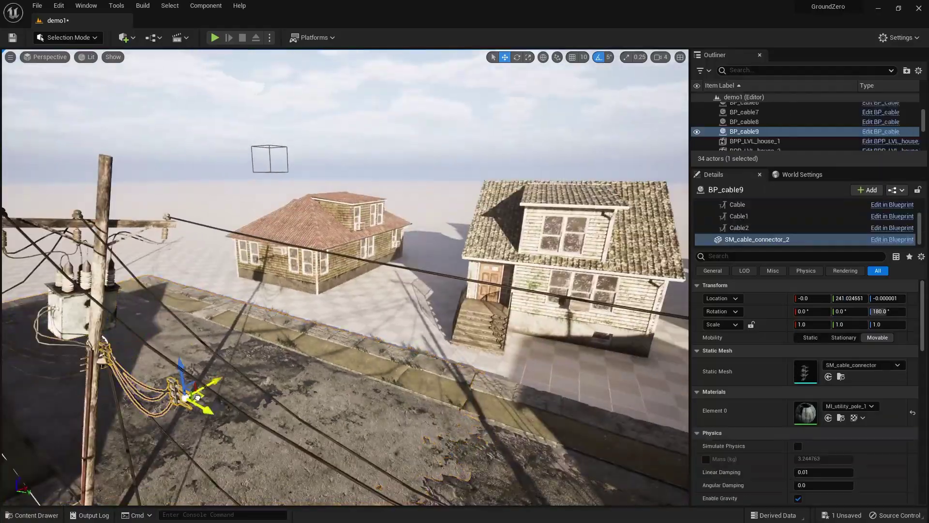
left_click_drag(197, 397, 271, 281)
right_click_drag(271, 281, 262, 273)
left_click_drag(261, 274, 242, 291)
- Replace that roof connector's static mesh with the SM_cable_connector_2 model and rotate it to fit the house
right_click_drag(242, 290, 339, 291)
key("ctrl+space")
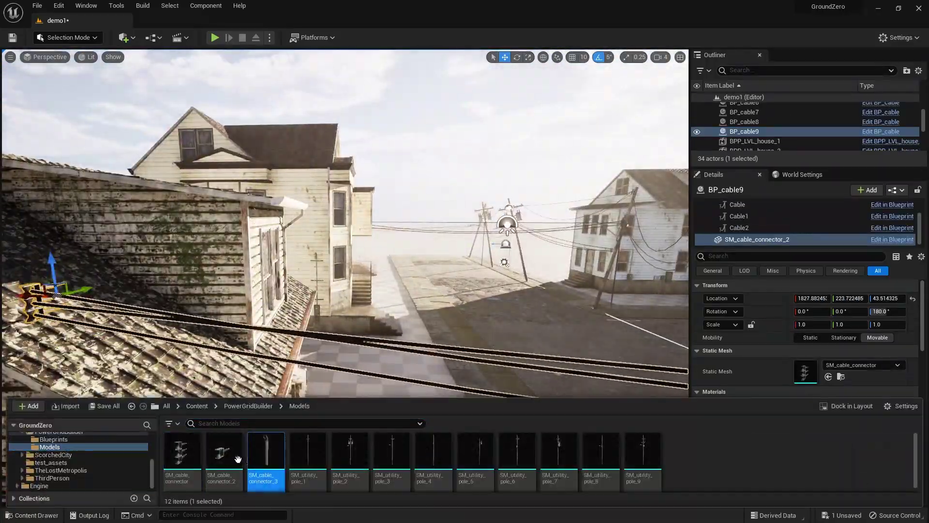
left_click_drag(238, 459, 805, 371)
key("e")
left_click_drag(73, 302, 111, 310)
right_click_drag(242, 290, 334, 255)
left_click(334, 254)
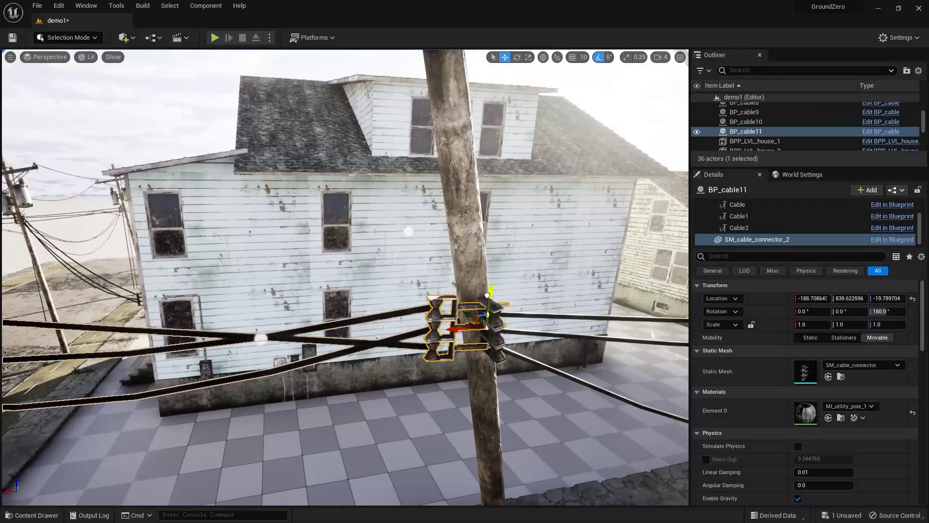
- Rotate the cable at the top of the pole by the pale blue house to about 95 degrees and select its second connector
key("e")
key("w")
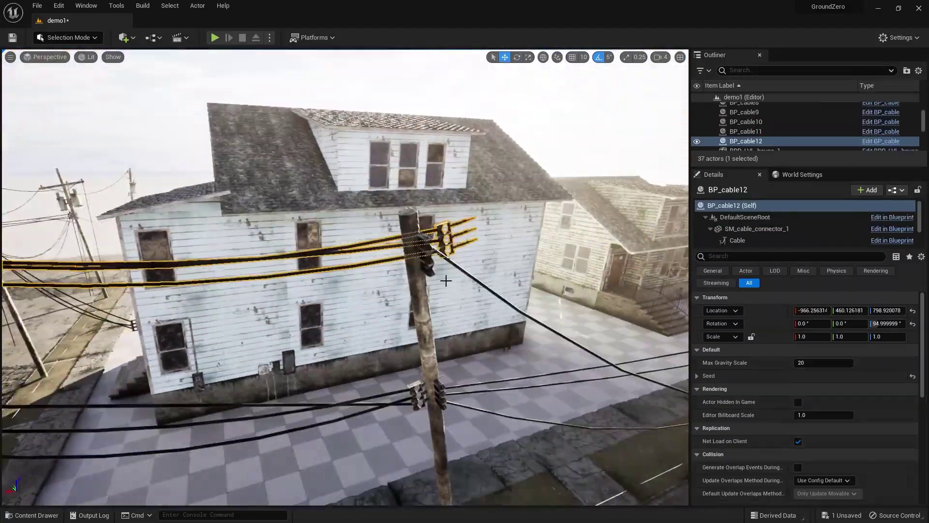
left_click(755, 240)
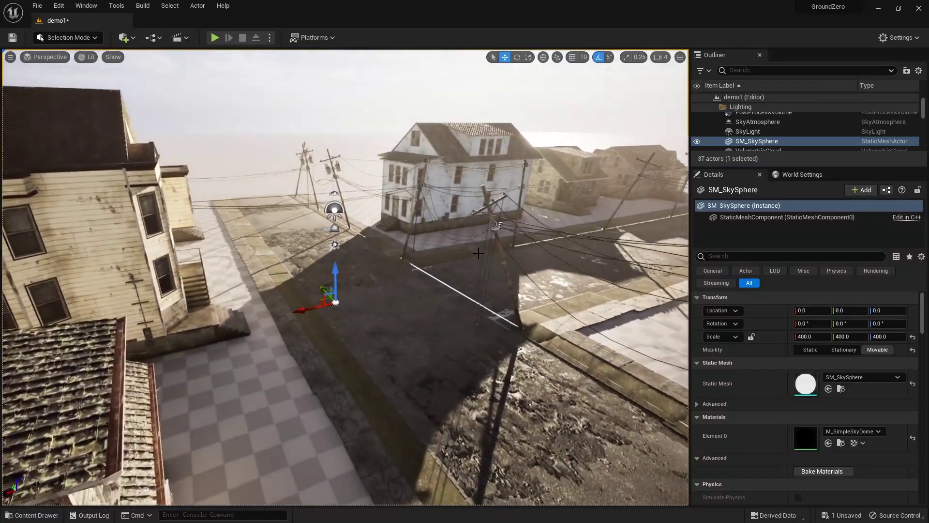
- Switch the viewport's Game View, survey the finished street with its poles and cables, and start playing the level
key("g")
mouse_move(478, 253)
right_mouse_down()
mouse_move(514, 223)
mouse_move(576, 235)
mouse_move(648, 285)
mouse_move(581, 230)
mouse_move(552, 227)
mouse_move(549, 239)
mouse_move(499, 242)
mouse_move(455, 225)
mouse_move(478, 253)
right_mouse_up()
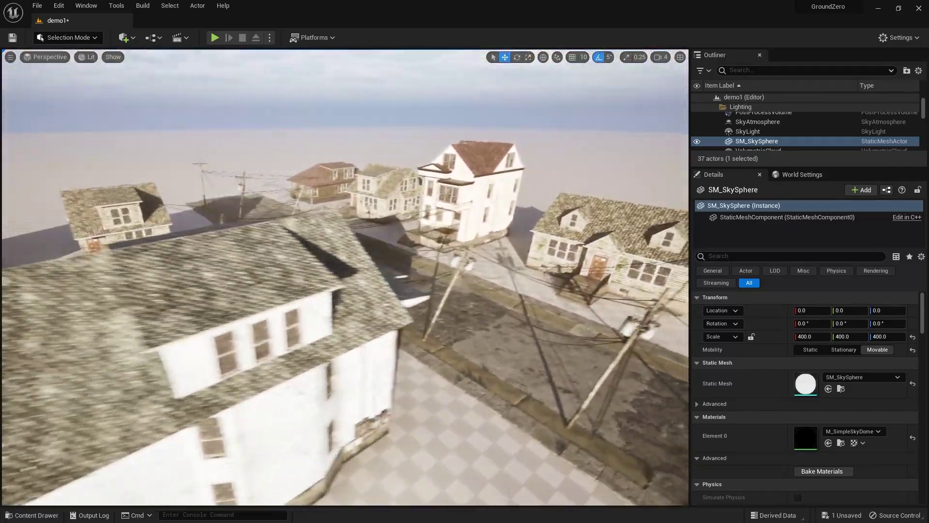
key("alt+p")
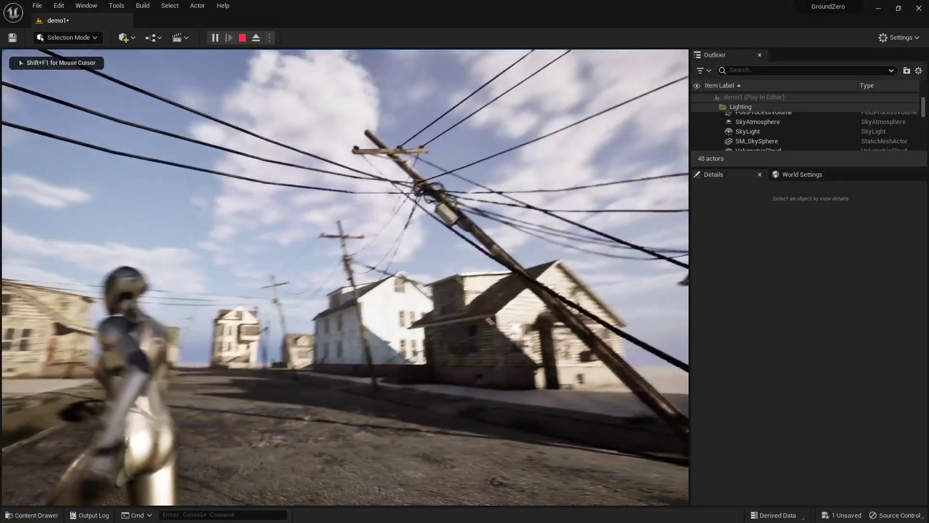